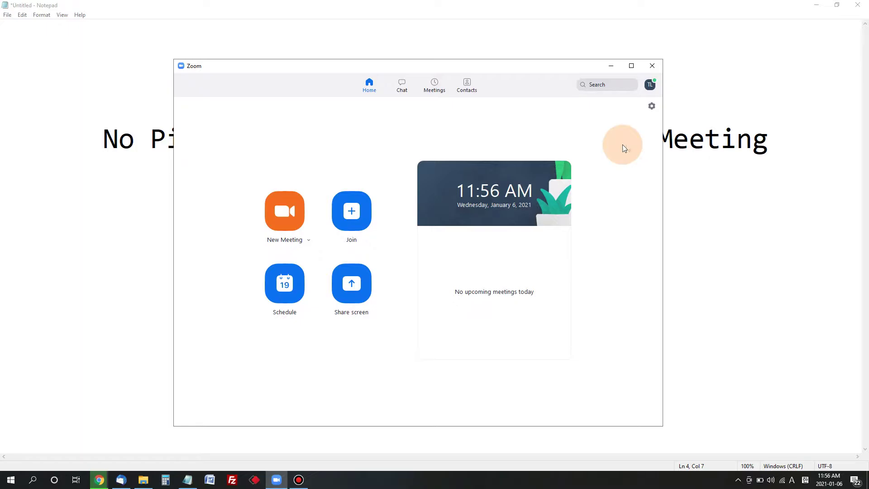
Open the video settings and select Integrated Webcam as the camera.
left_click(652, 107)
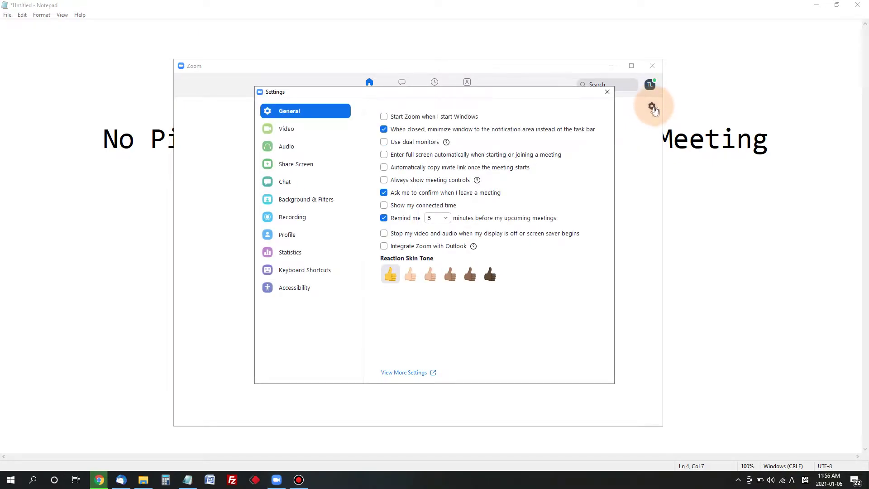
left_click_drag(478, 92, 467, 117)
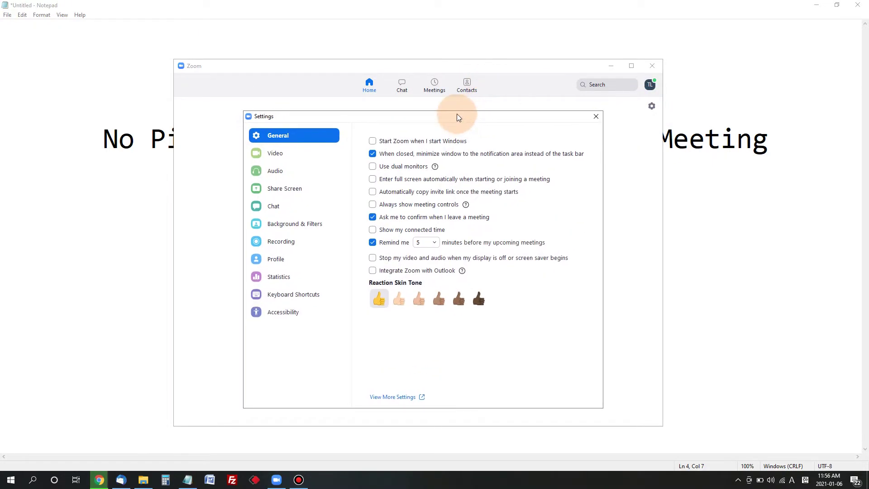
left_click(275, 154)
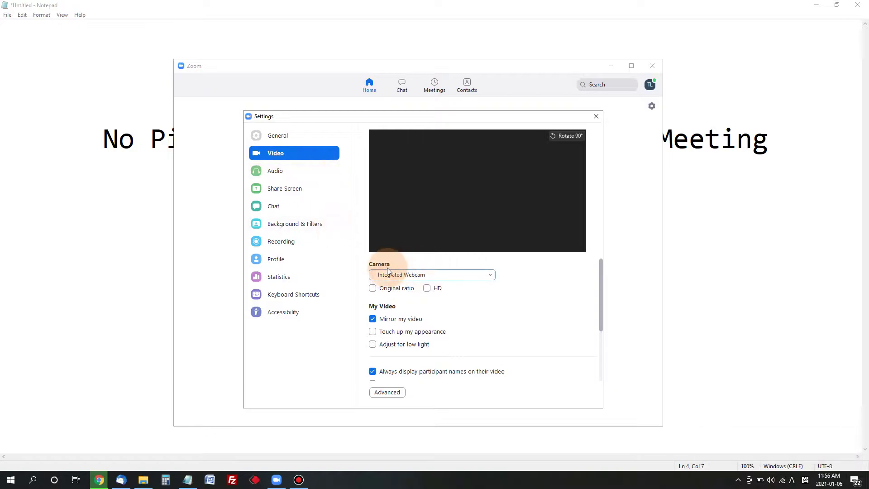
left_click(408, 275)
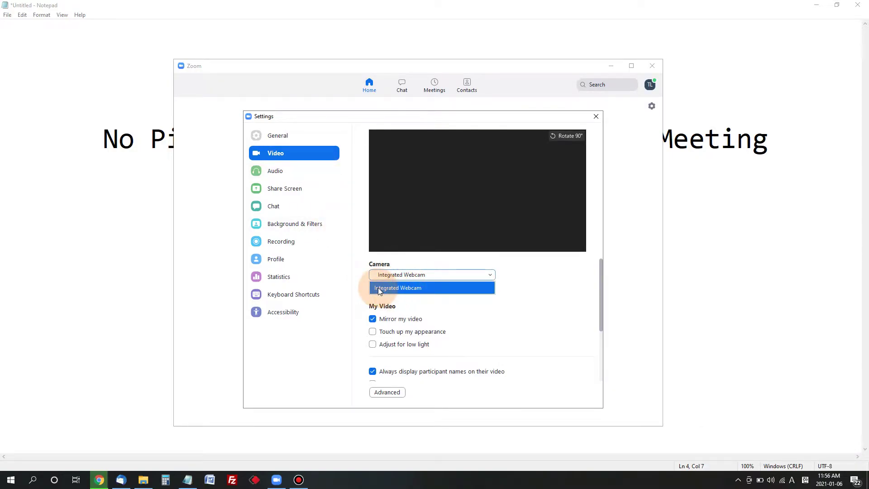
left_click(405, 289)
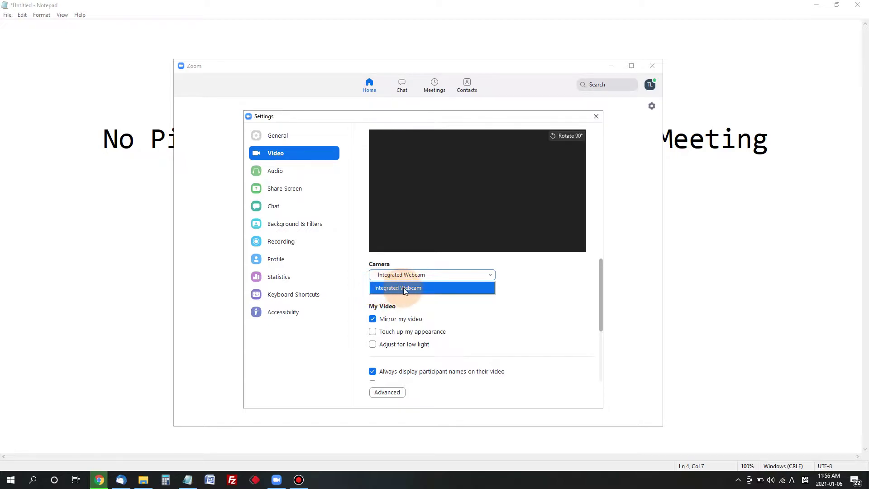
left_click(419, 275)
left_click(416, 289)
left_click(430, 276)
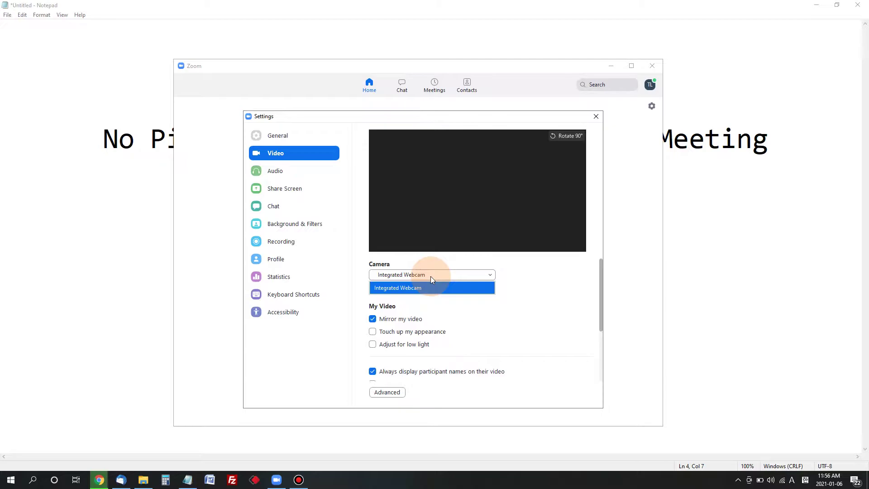
left_click(431, 276)
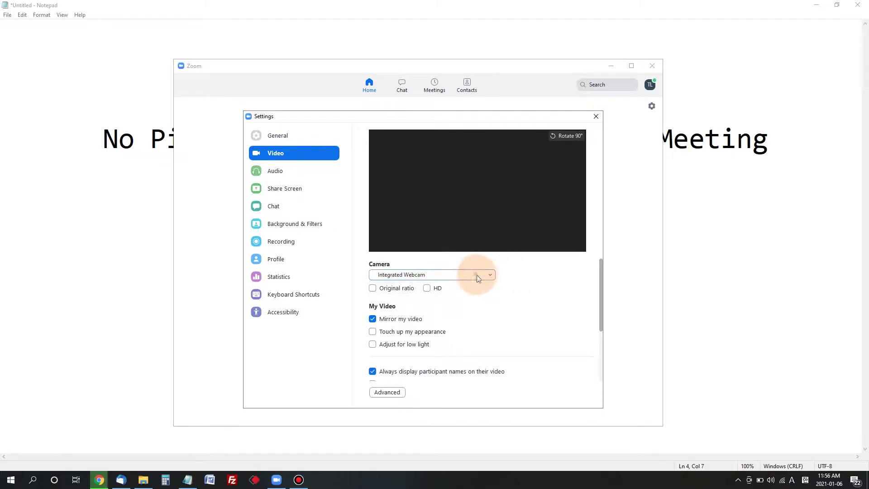
left_click(460, 276)
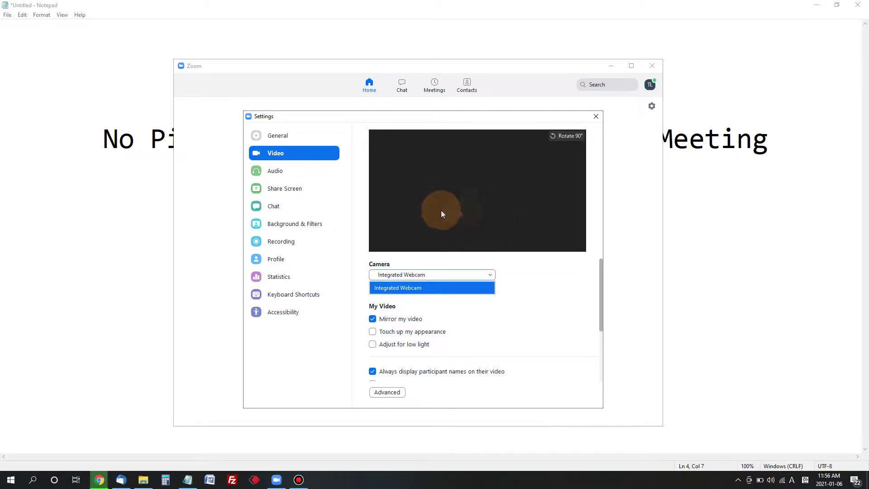
left_click(441, 213)
left_click(461, 275)
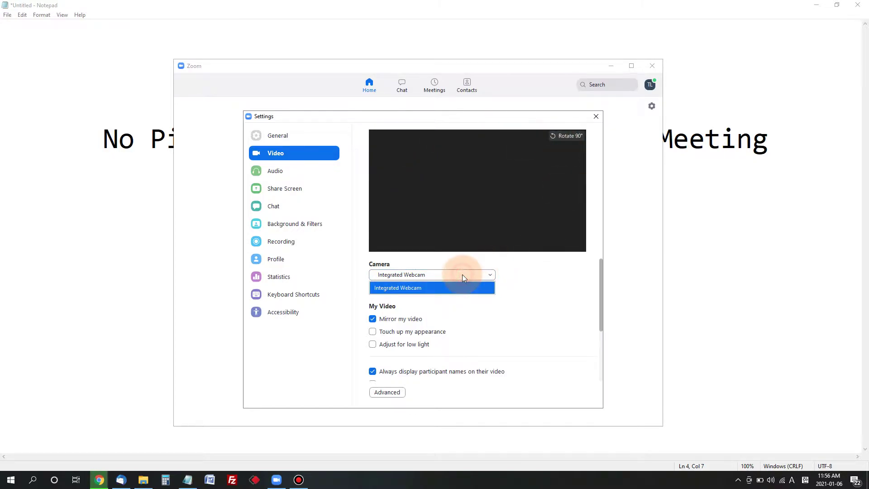
left_click(410, 275)
left_click(398, 274)
left_click(401, 287)
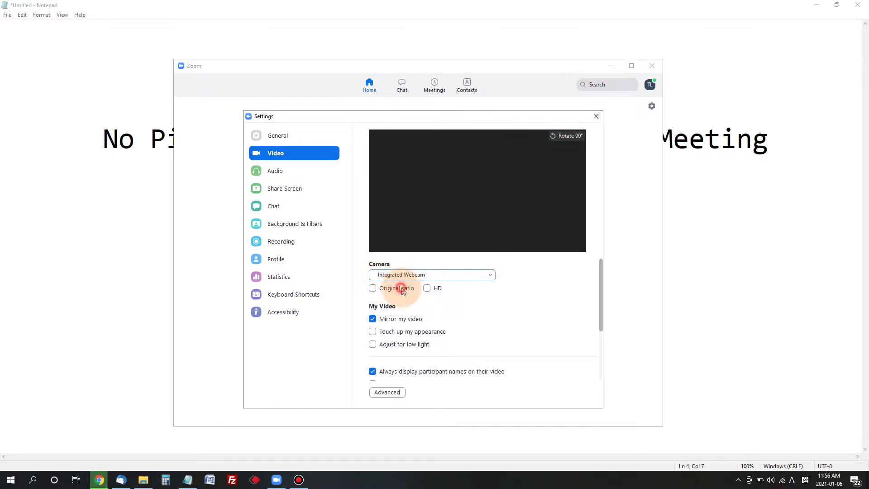
left_click(409, 275)
left_click(415, 275)
left_click(423, 276)
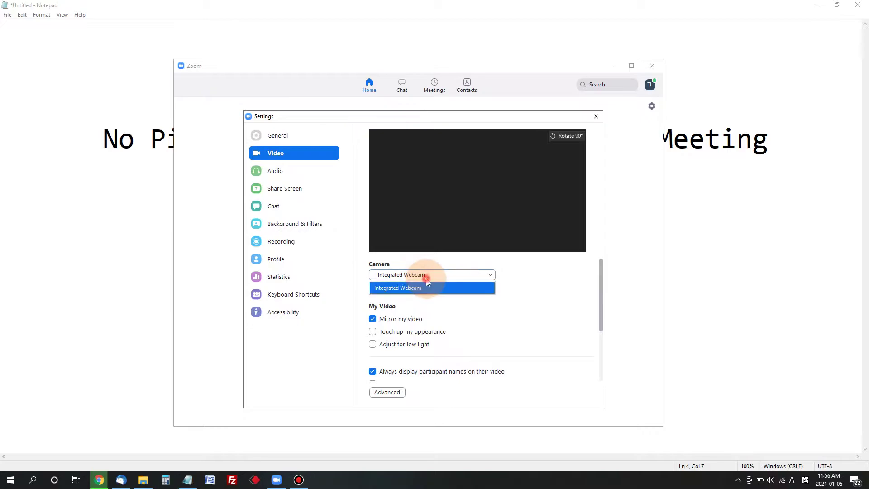
left_click(420, 283)
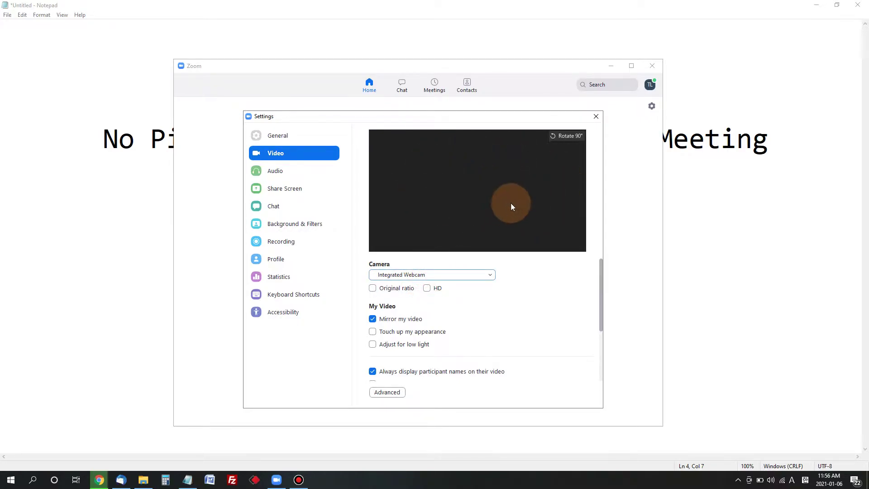
left_click(473, 275)
left_click(425, 275)
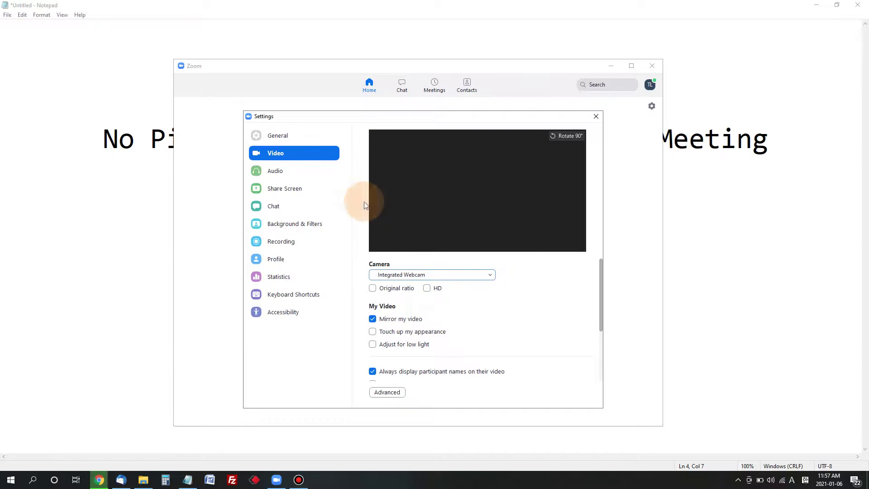
In the audio settings, select Speakers/Headphones (Realtek(R) Audio) as the speaker and run the speaker test.
left_click(300, 176)
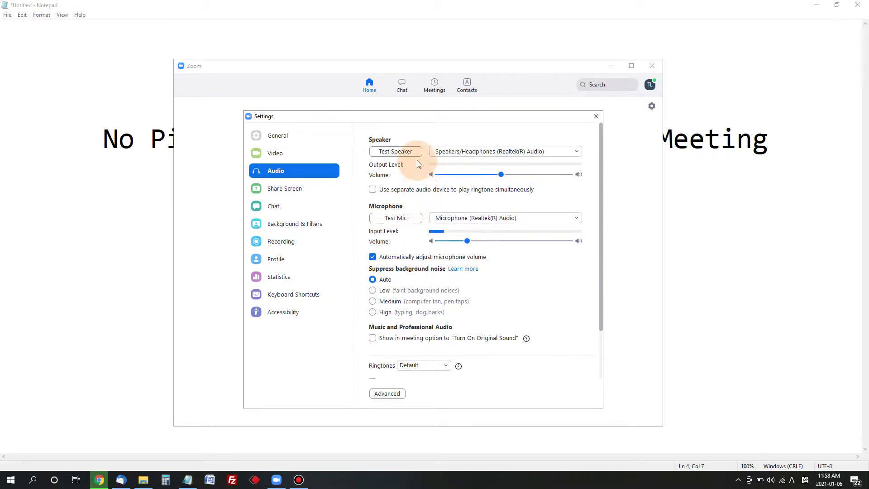
left_click(463, 154)
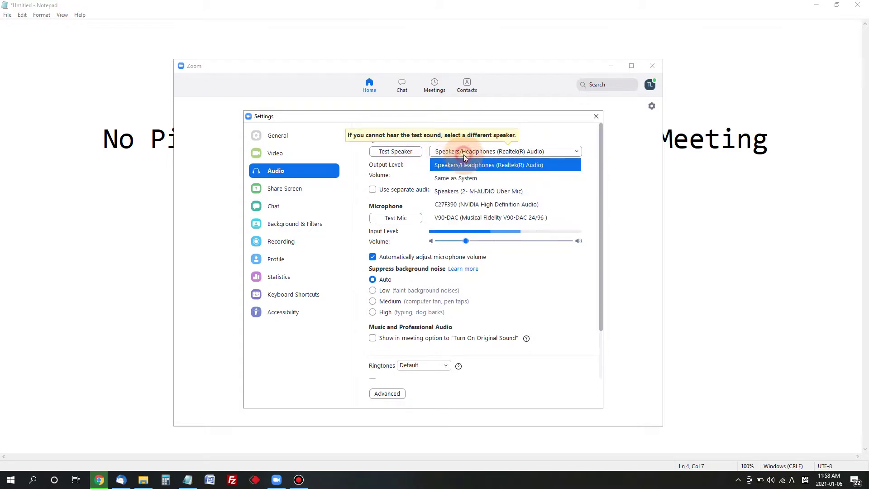
left_click(464, 154)
left_click(452, 152)
left_click(475, 153)
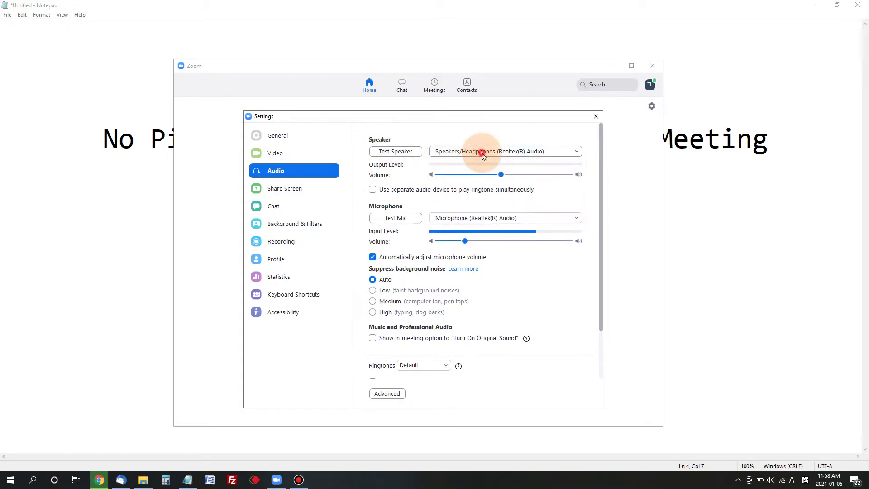
left_click(482, 154)
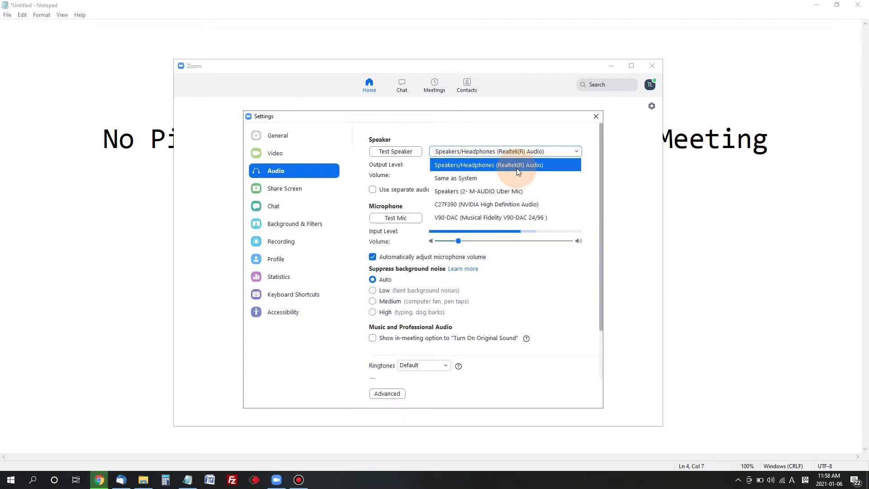
left_click(518, 165)
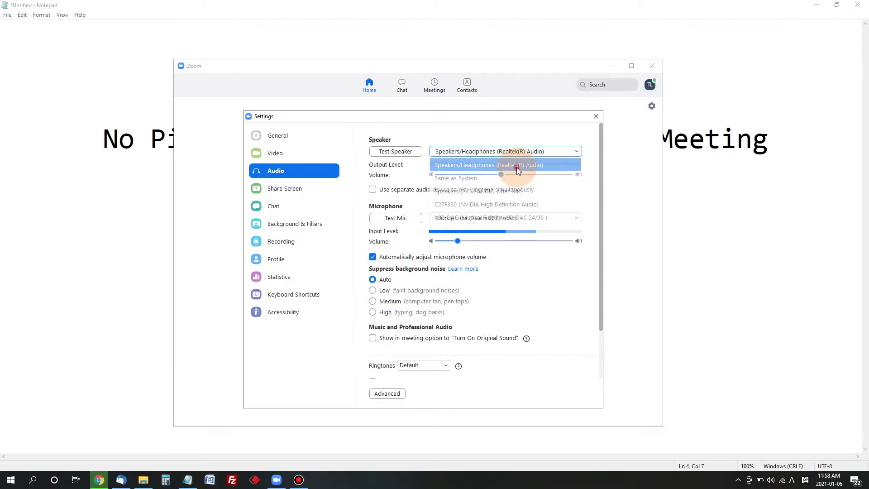
left_click(404, 153)
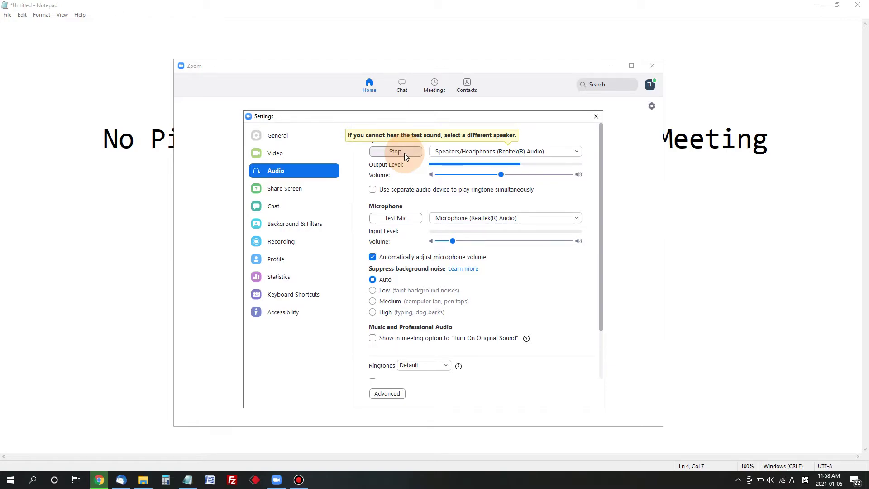
left_click(404, 154)
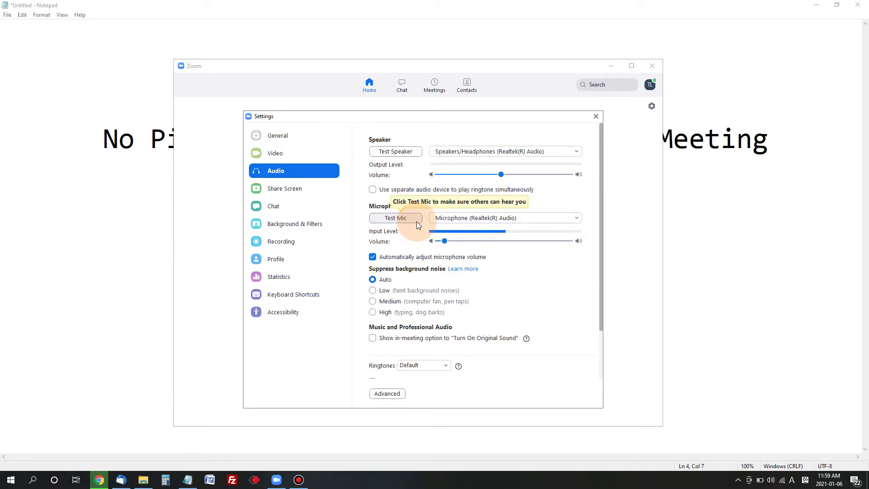
Select Microphone (Realtek(R) Audio) as the microphone, test it, and close the settings.
left_click(502, 220)
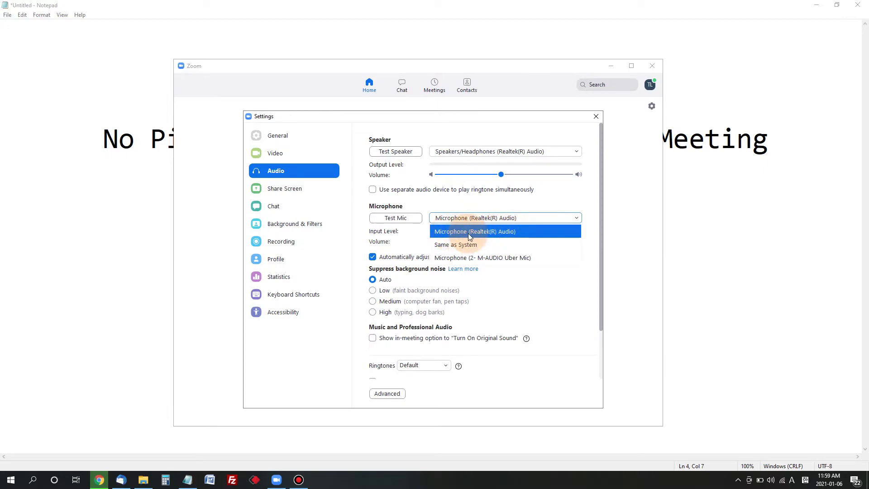
left_click(501, 232)
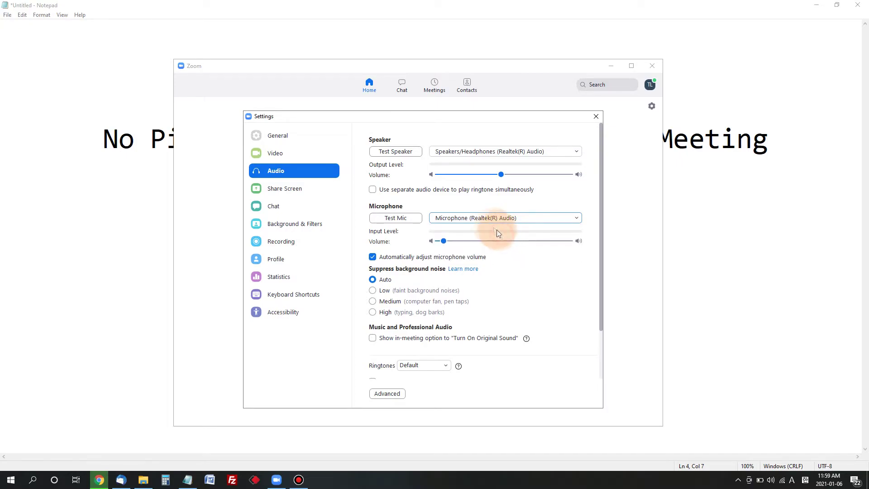
left_click(398, 219)
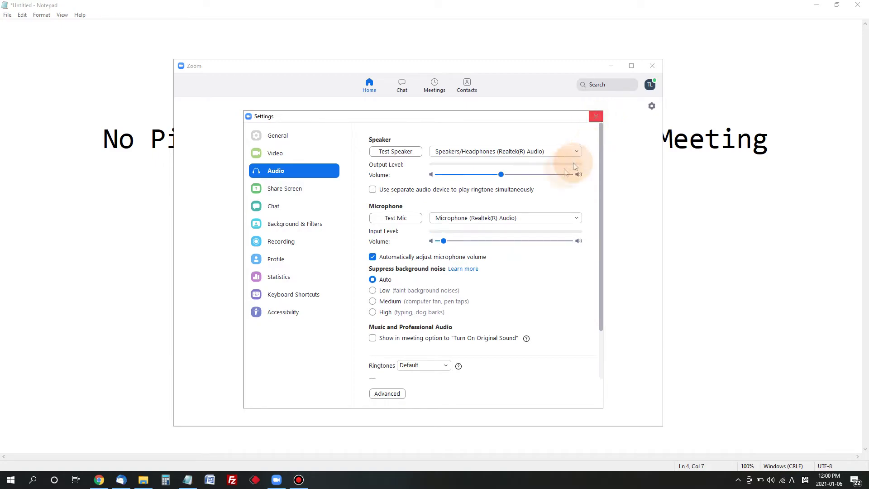
left_click(596, 116)
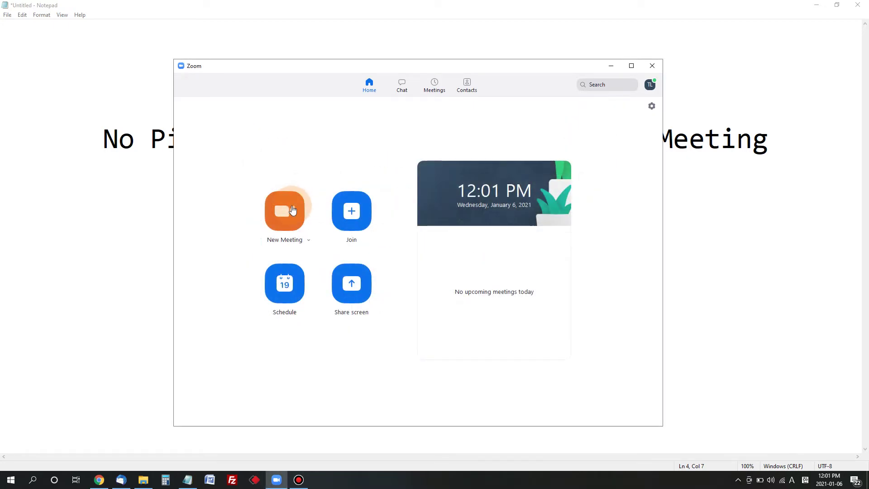
Start a new meeting and join it with computer audio.
left_click(291, 209)
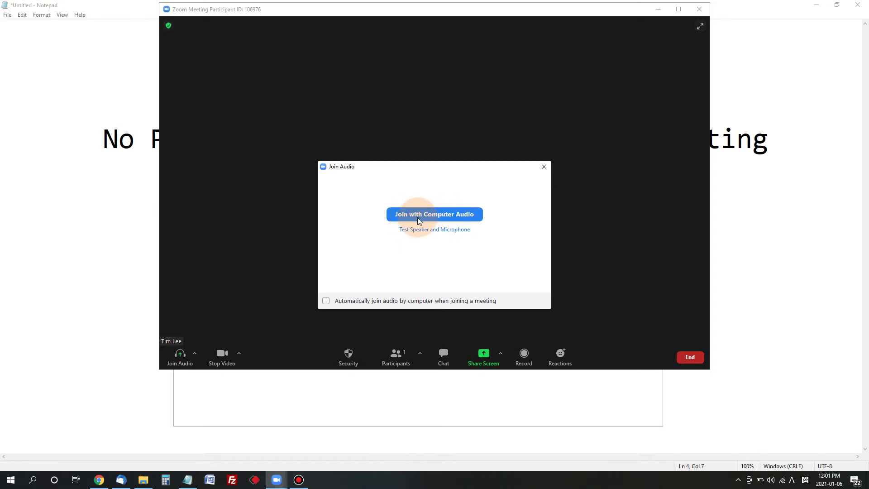
left_click(424, 216)
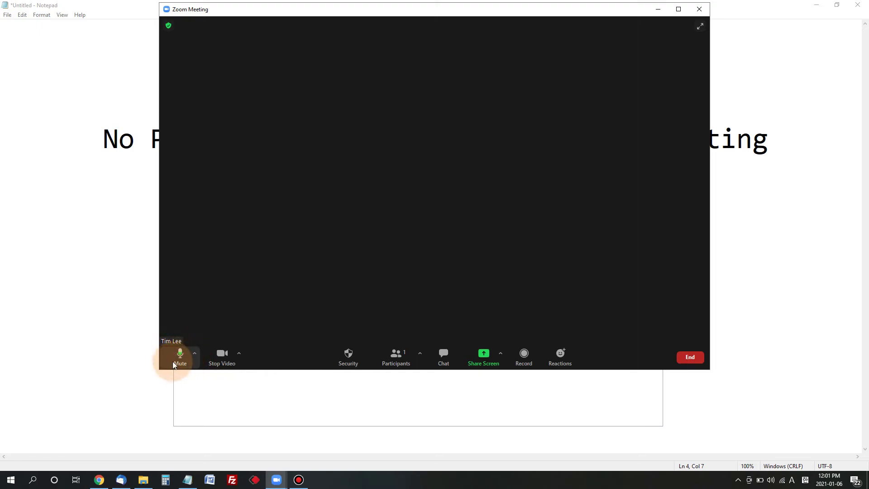
Turn the meeting video off and on again, and mute and unmute the microphone.
left_click(222, 357)
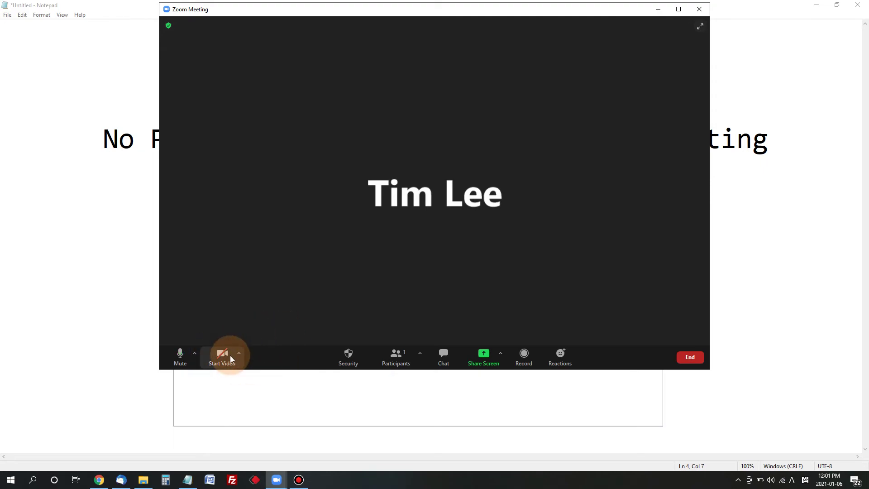
left_click(223, 355)
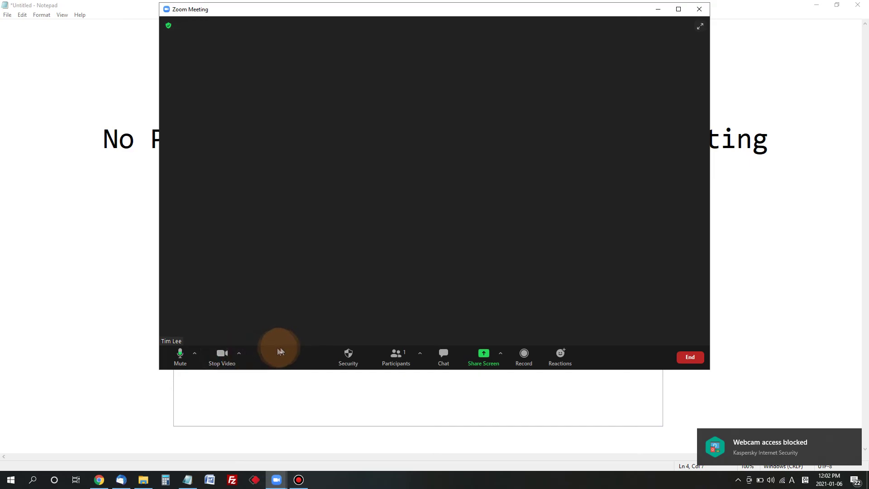
left_click(180, 360)
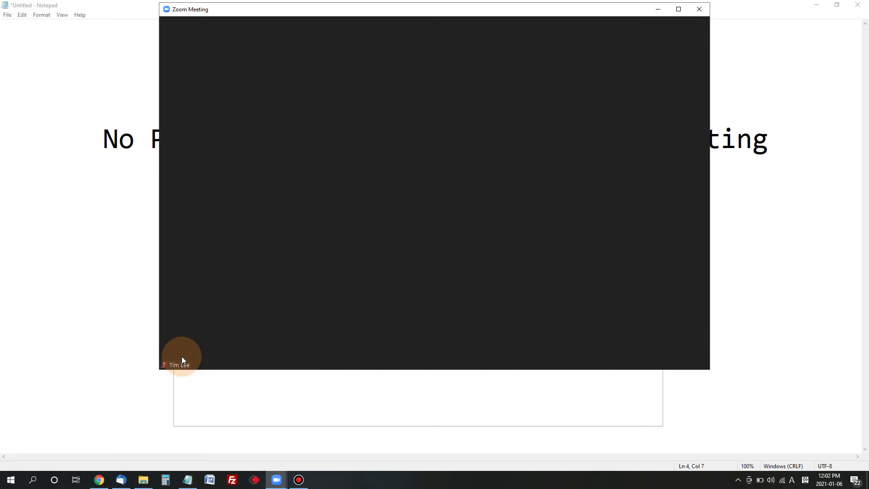
left_click(181, 357)
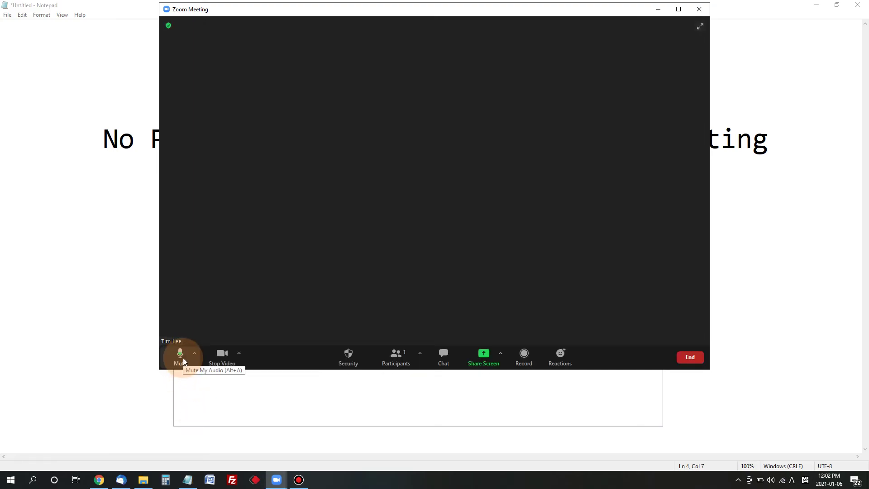